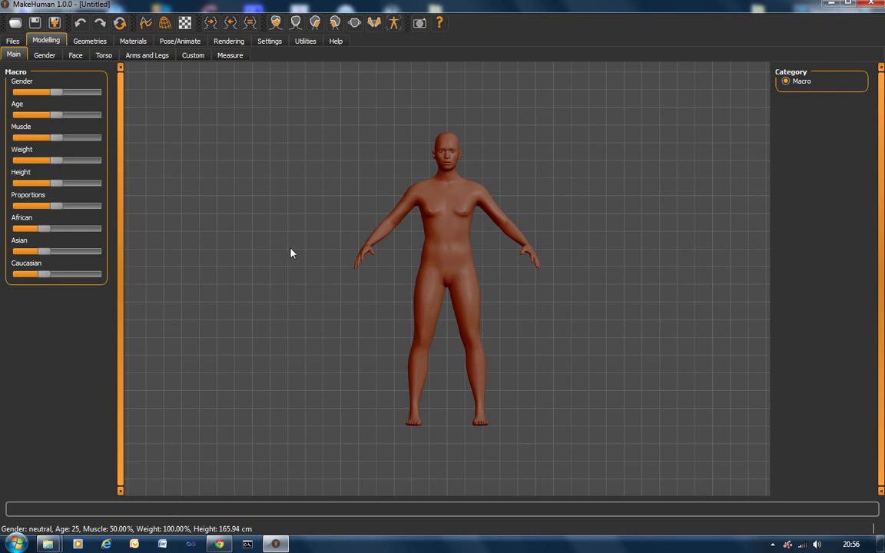
- Load the Fatoldwhiredude1_clothed2 model, then zoom and orbit to inspect it
left_click(14, 23)
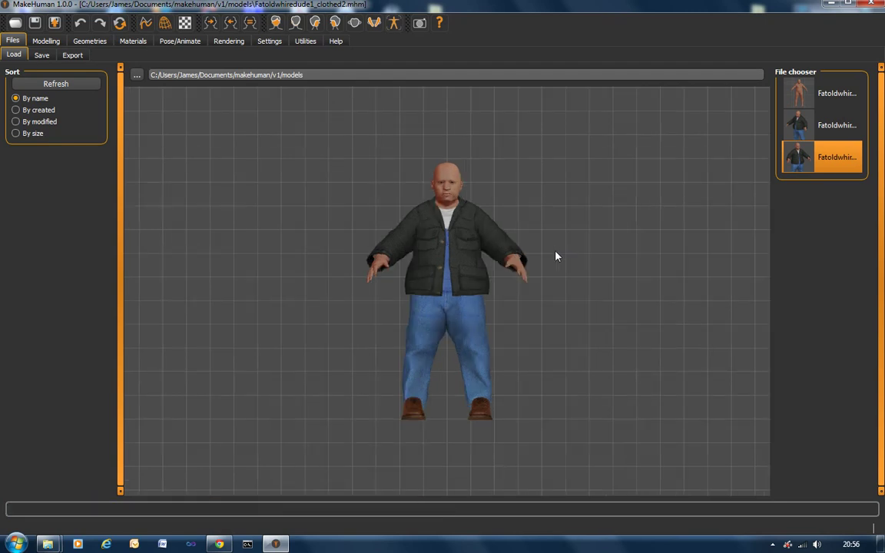
scroll(492, 266, "up", 5)
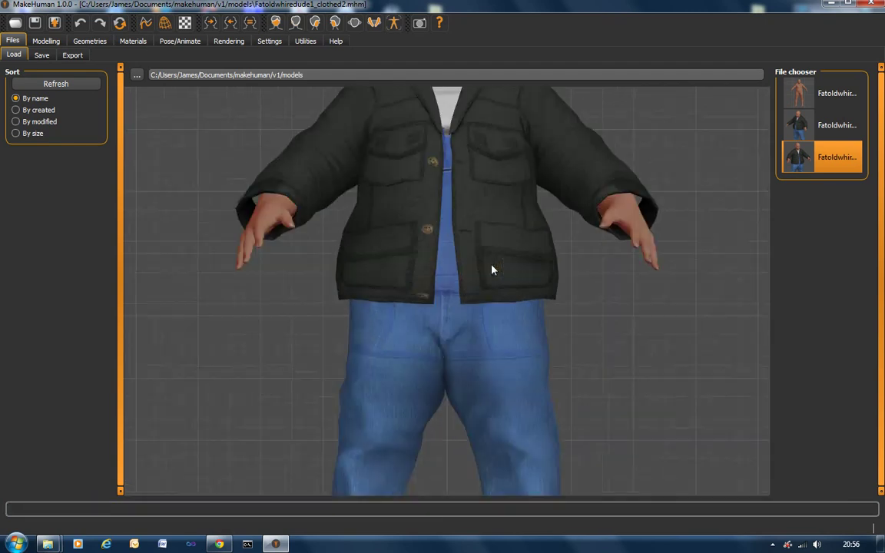
scroll(465, 211, "up", 2)
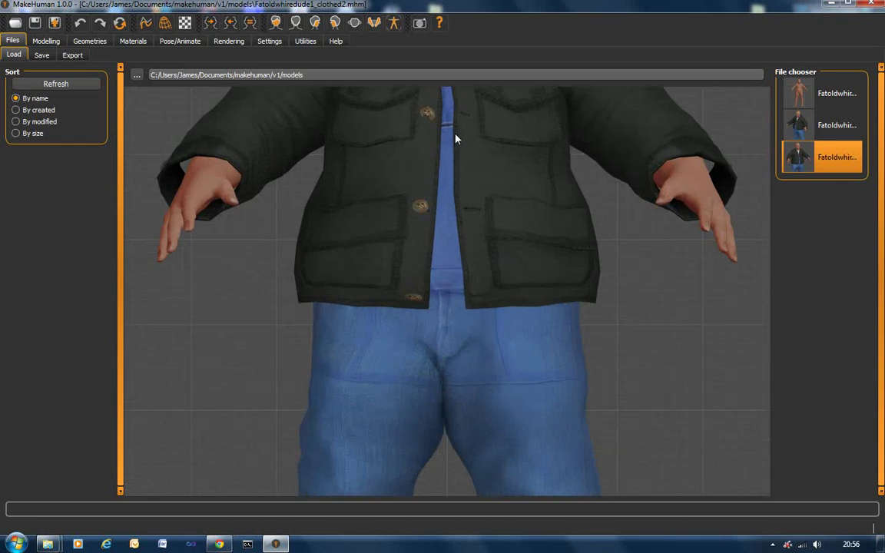
scroll(455, 138, "down", 2)
scroll(459, 198, "down", 2)
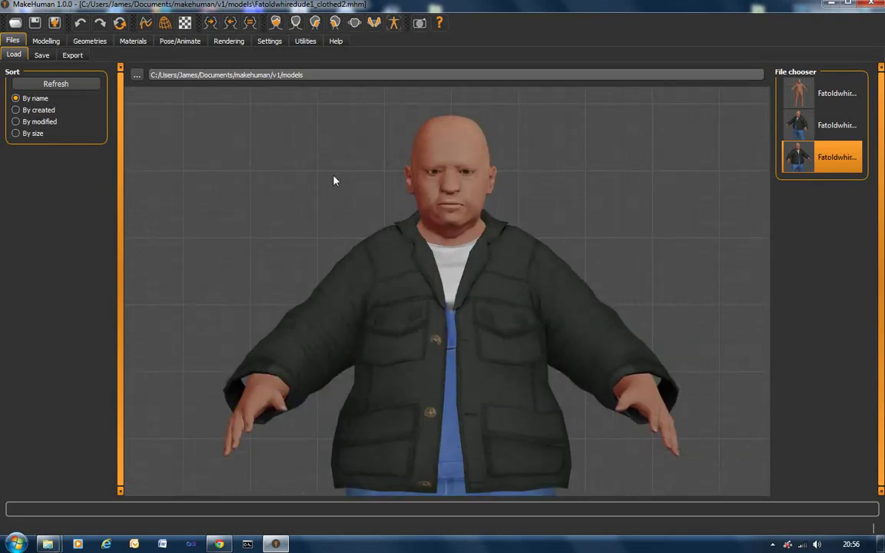
mouse_move(334, 181)
left_mouse_down()
mouse_move(352, 185)
mouse_move(287, 184)
left_mouse_up()
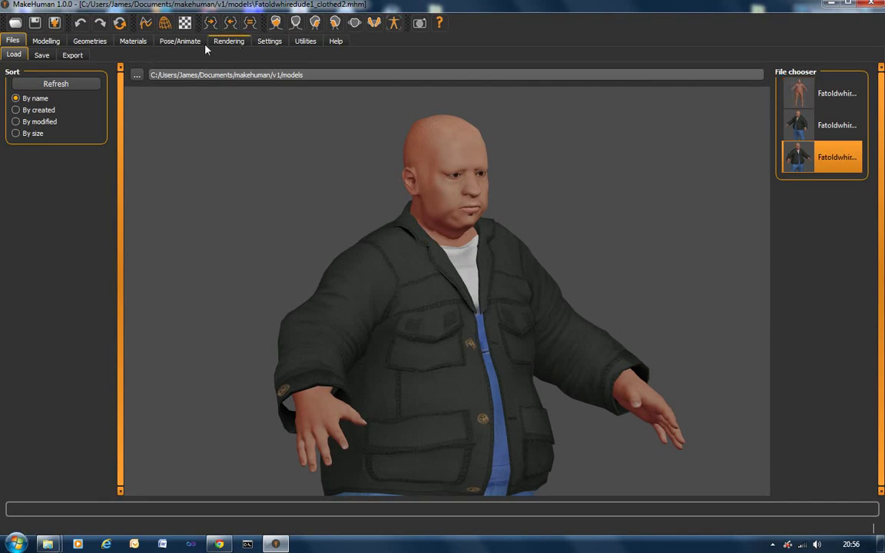
left_click(173, 42)
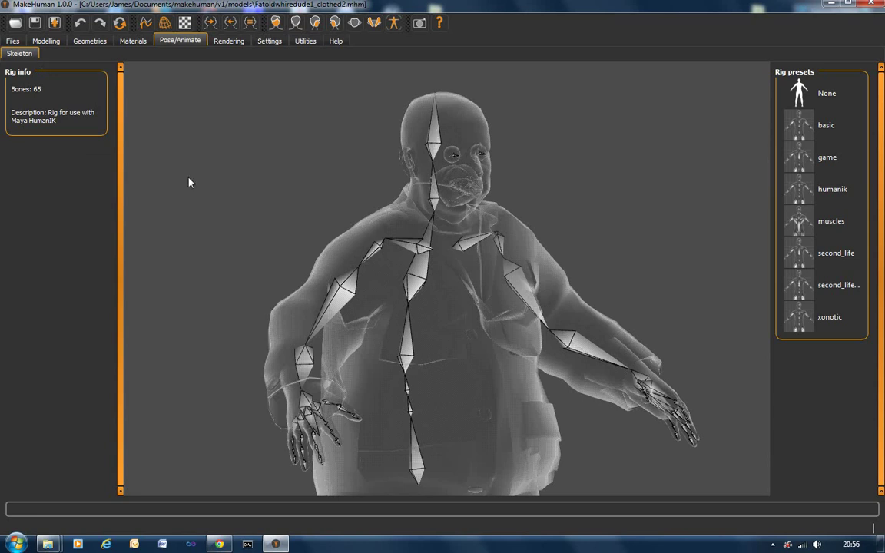
- Orbit and zoom around the figure to inspect its 65-bone Maya HumanIK rig
left_click_drag(288, 184, 503, 273)
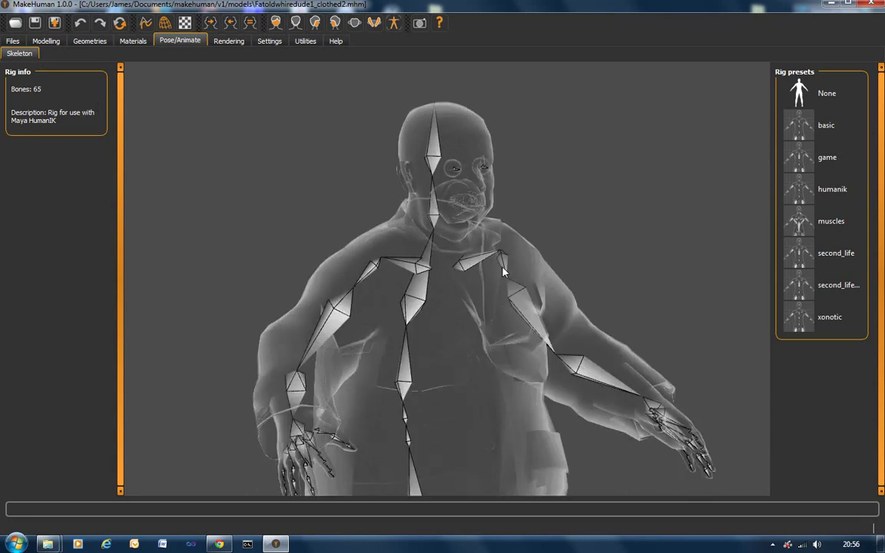
scroll(503, 273, "down", 5)
scroll(503, 273, "down", 3)
scroll(504, 273, "up", 4)
scroll(504, 273, "up", 3)
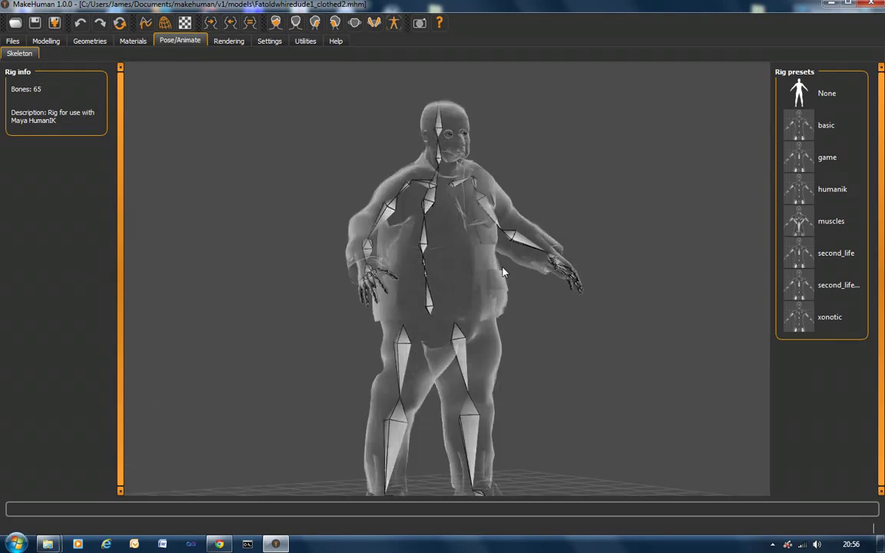
scroll(503, 273, "down", 2)
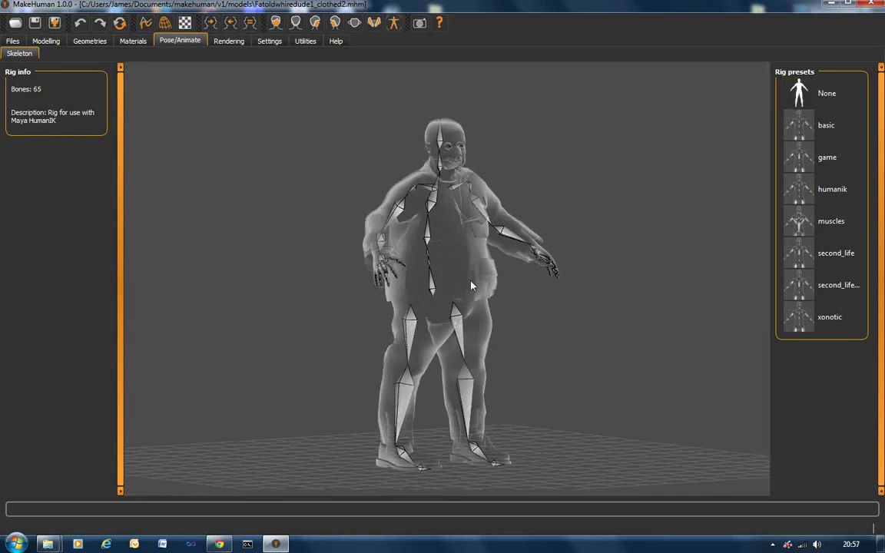
left_click_drag(611, 277, 540, 299)
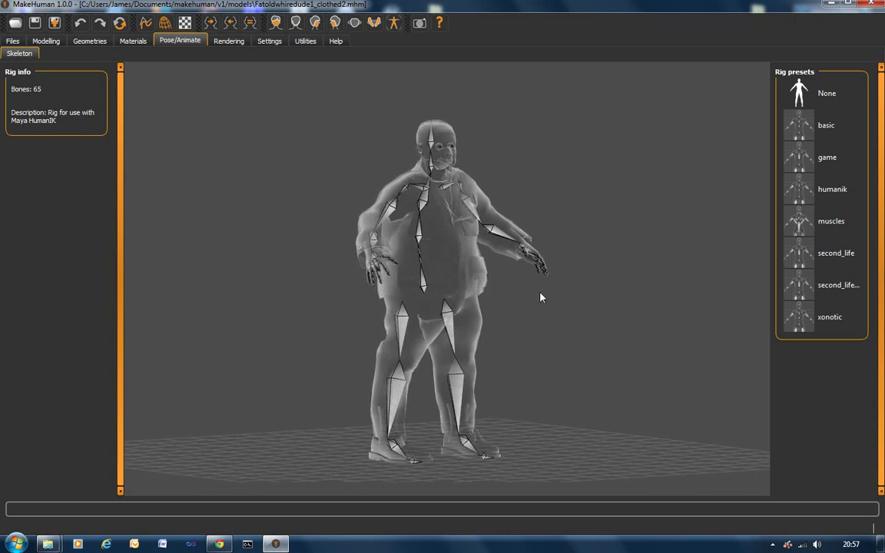
left_click(812, 93)
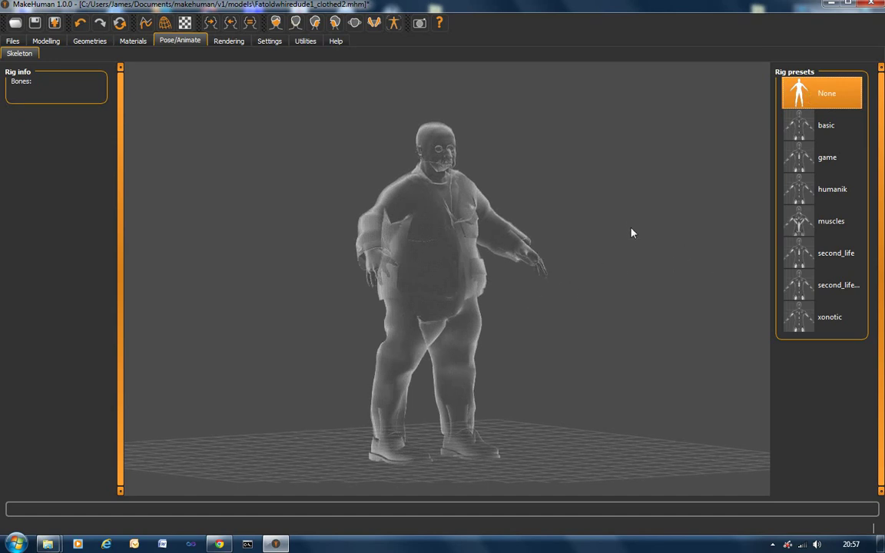
- Apply the basic 73-bone rig and check it from the upper body and profile
left_click(832, 129)
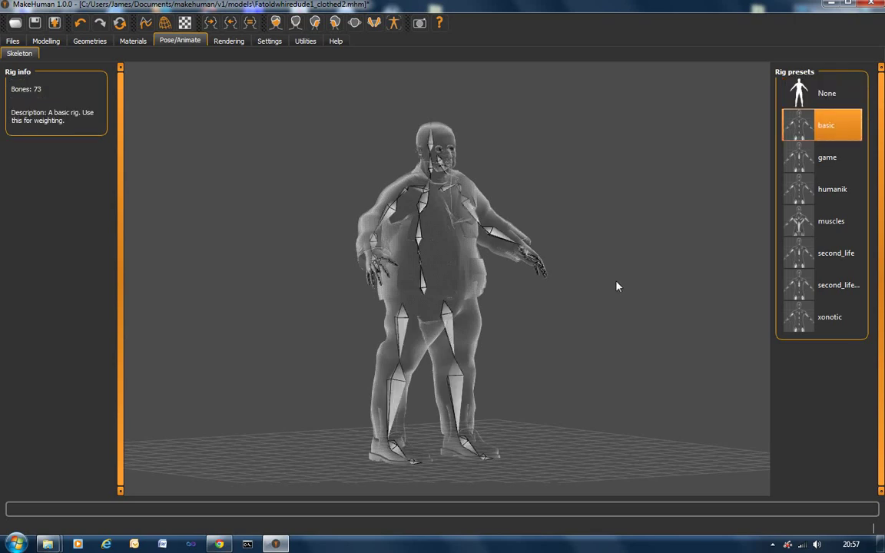
scroll(577, 230, "down", 2)
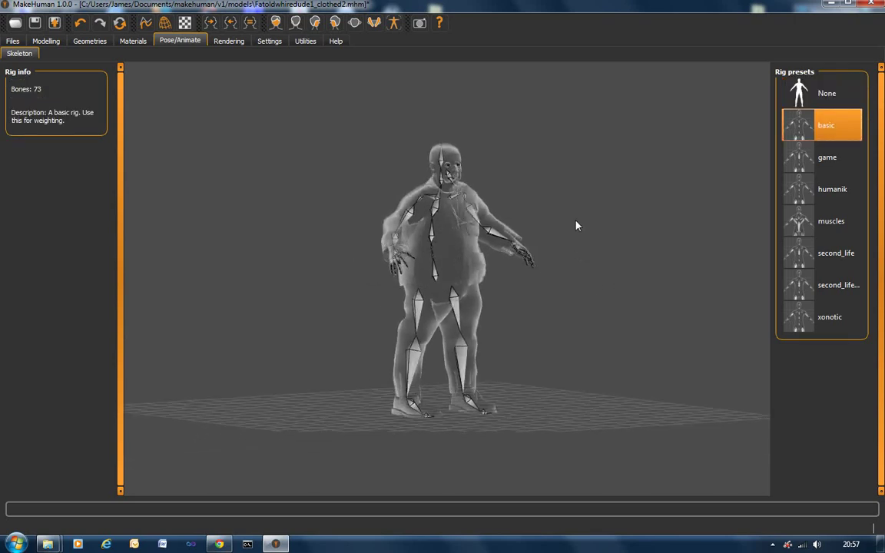
scroll(578, 225, "up", 5)
mouse_move(577, 225)
left_mouse_down()
mouse_move(518, 277)
mouse_move(548, 355)
left_mouse_up()
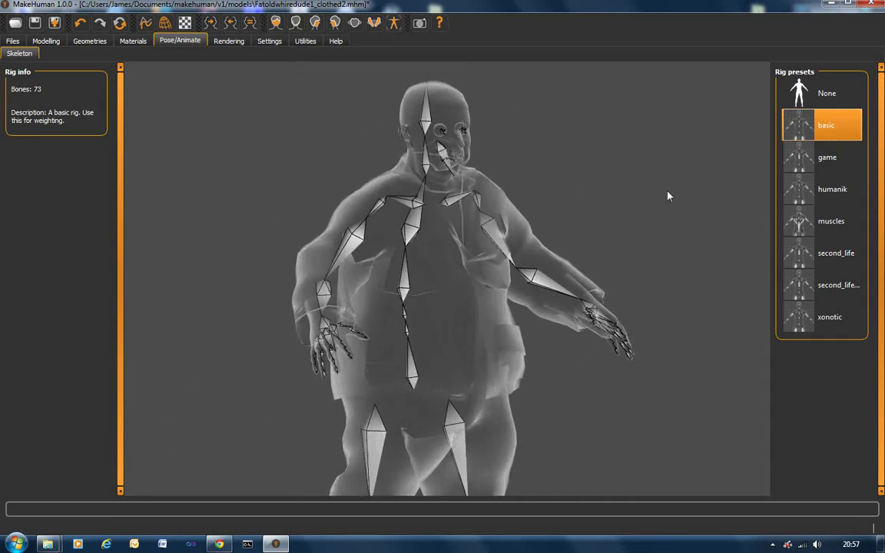
mouse_move(668, 214)
left_mouse_down()
mouse_move(425, 218)
mouse_move(490, 247)
mouse_move(629, 253)
mouse_move(484, 257)
mouse_move(603, 259)
mouse_move(578, 261)
left_mouse_up()
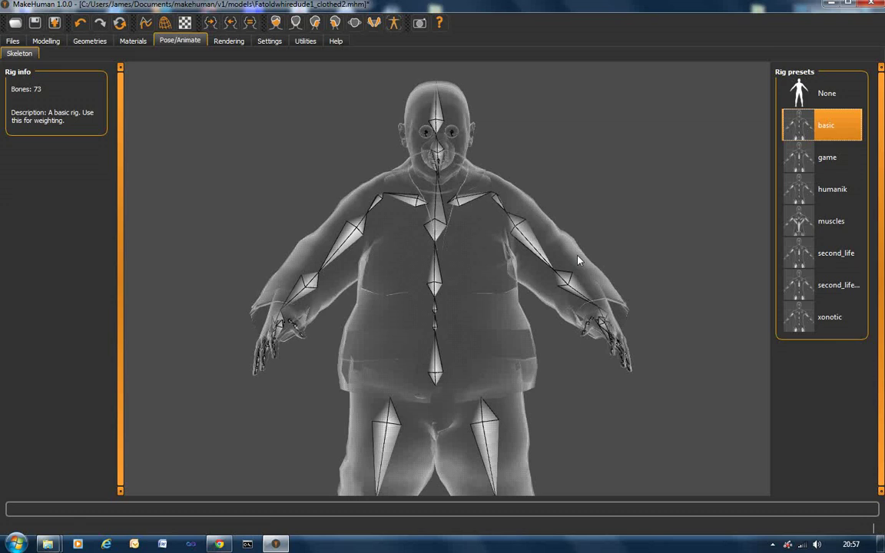
mouse_move(578, 260)
left_mouse_down()
mouse_move(589, 259)
mouse_move(475, 266)
mouse_move(492, 236)
mouse_move(472, 236)
mouse_move(518, 272)
mouse_move(451, 246)
left_mouse_up()
left_click(36, 24)
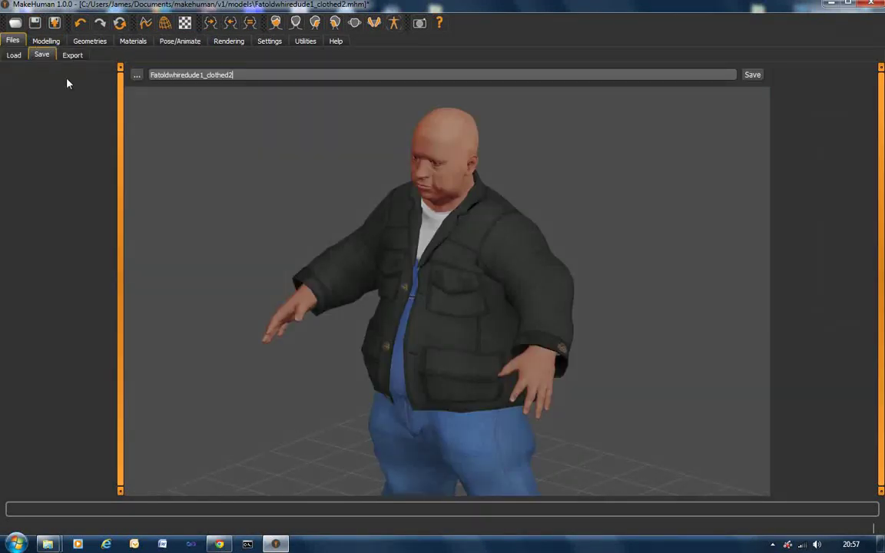
- Enable Export for Rigify and set the export scale units to centimetres
left_click(76, 56)
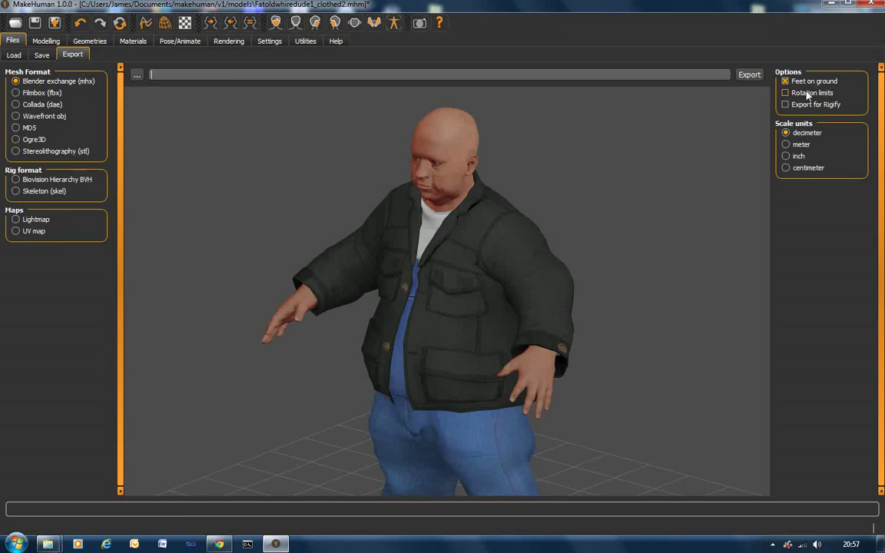
left_click(786, 106)
left_click(798, 169)
- Replace the model's rig with the 32-bone game skeleton
left_click(173, 42)
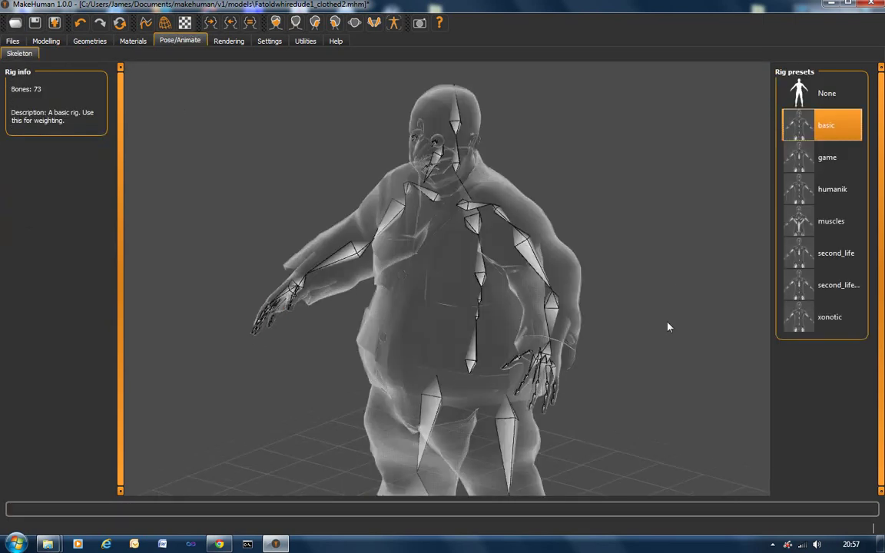
left_click(823, 96)
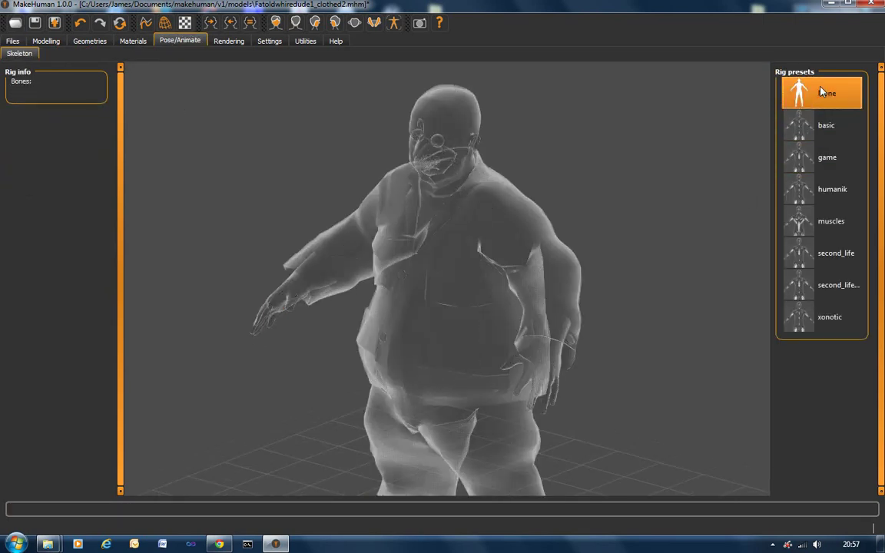
left_click(820, 159)
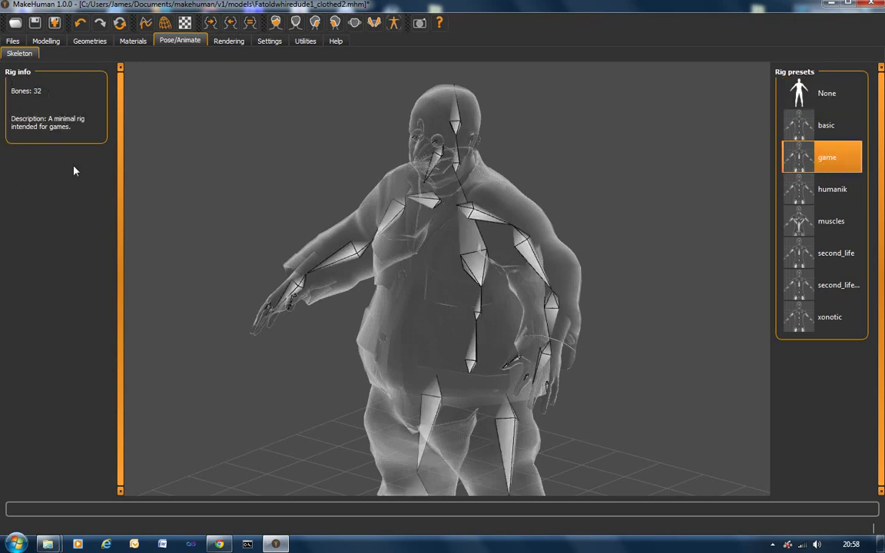
- Inspect the game rig in profile, then remove the skeleton entirely
left_click_drag(204, 289, 288, 240)
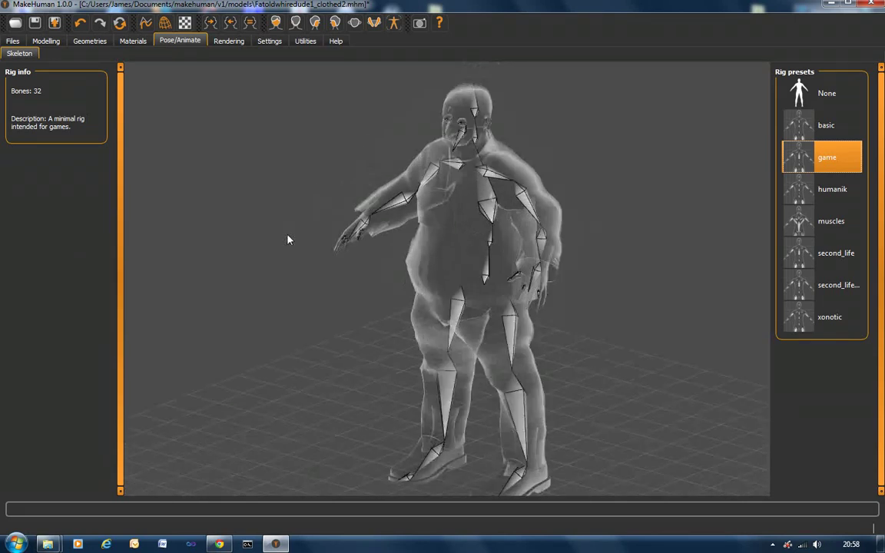
mouse_move(288, 240)
left_mouse_down()
mouse_move(434, 242)
mouse_move(493, 287)
left_mouse_up()
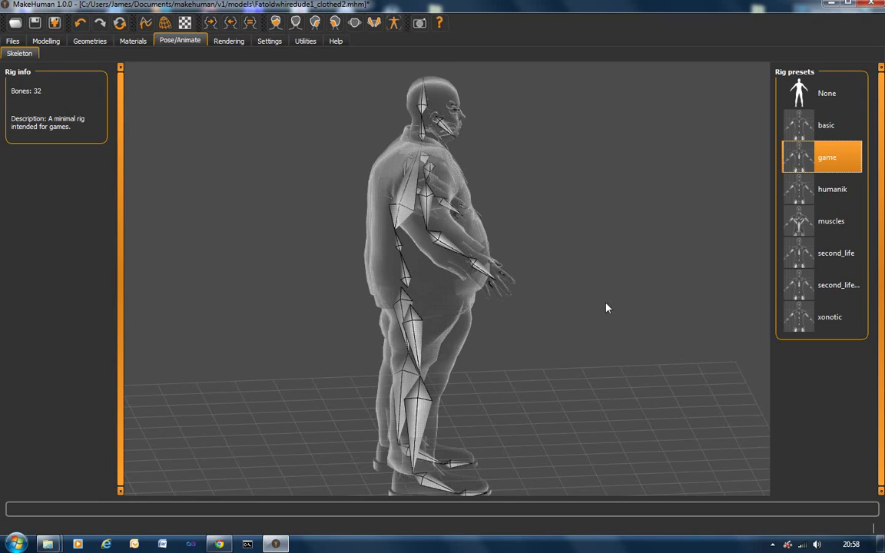
mouse_move(606, 306)
left_mouse_down()
mouse_move(348, 291)
mouse_move(628, 286)
mouse_move(478, 293)
mouse_move(577, 291)
mouse_move(396, 316)
mouse_move(517, 303)
left_mouse_up()
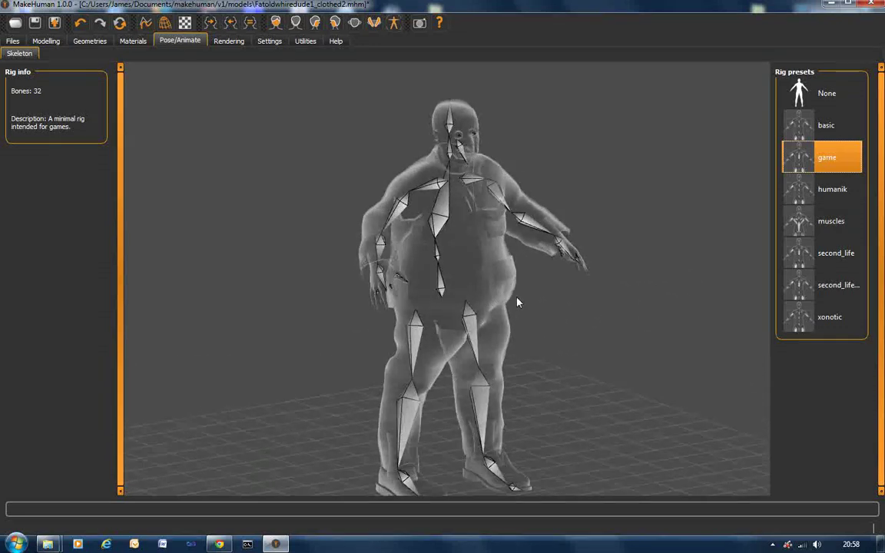
left_click(801, 94)
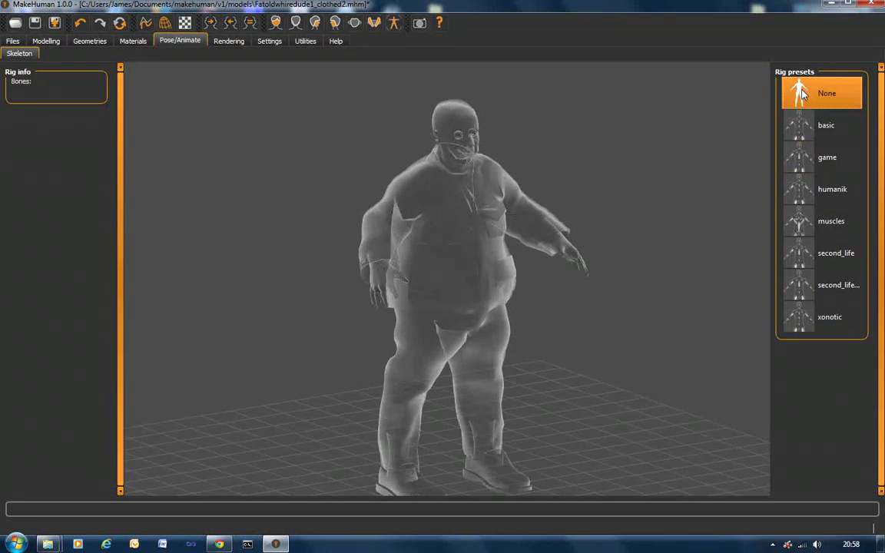
left_click(804, 221)
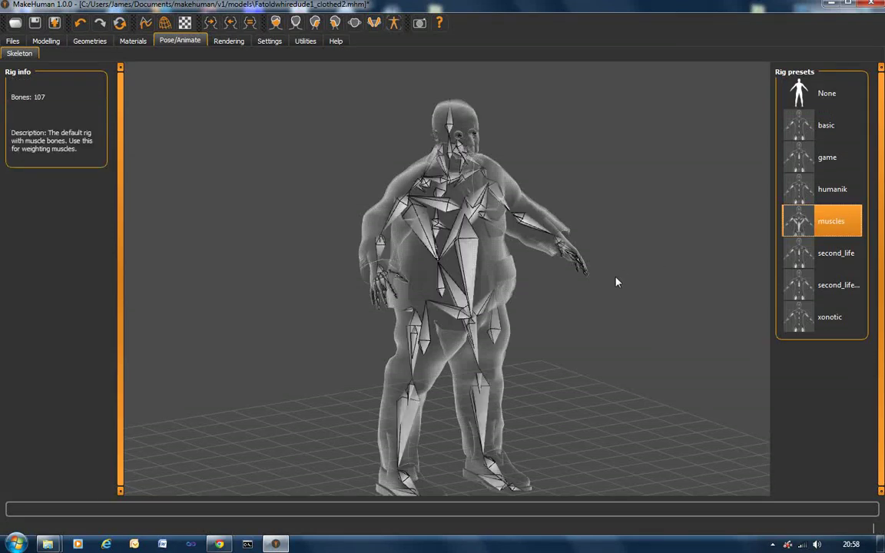
mouse_move(614, 305)
left_mouse_down()
mouse_move(473, 291)
mouse_move(657, 247)
mouse_move(470, 312)
mouse_move(557, 297)
left_mouse_up()
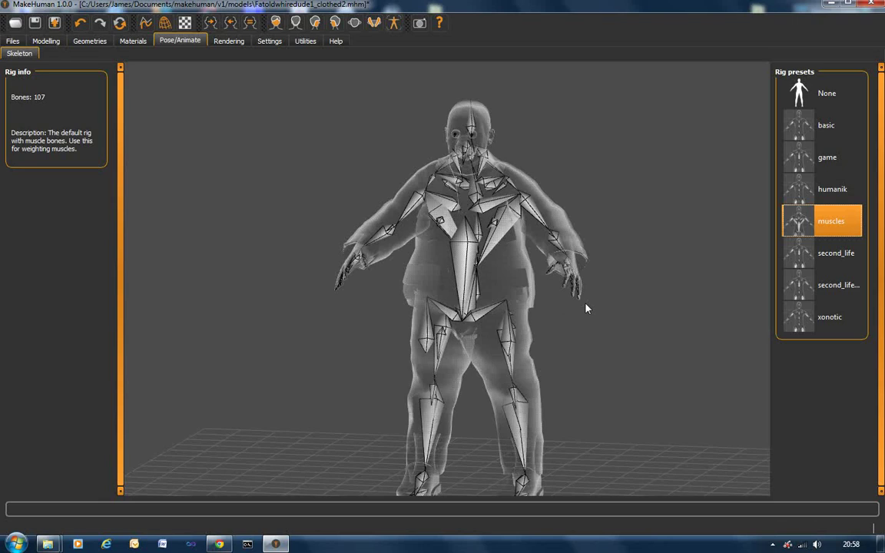
left_click_drag(587, 306, 537, 315)
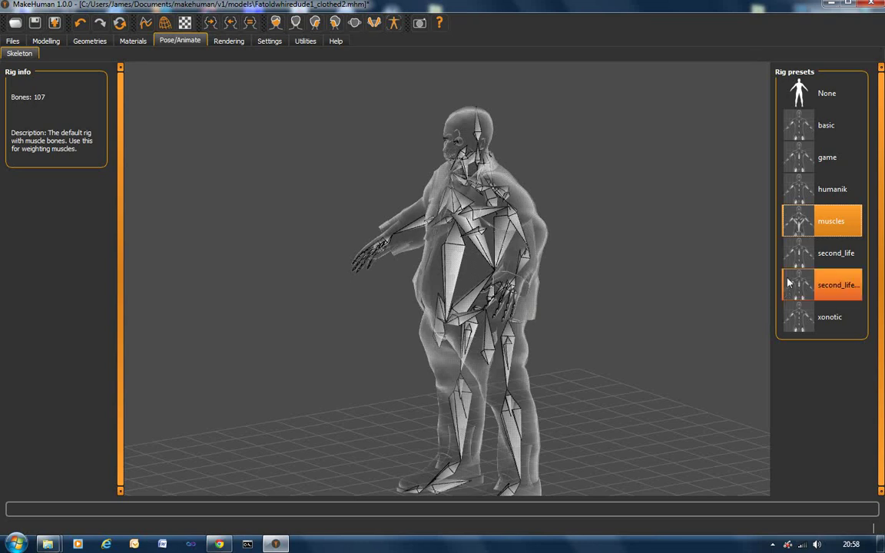
left_click(815, 90)
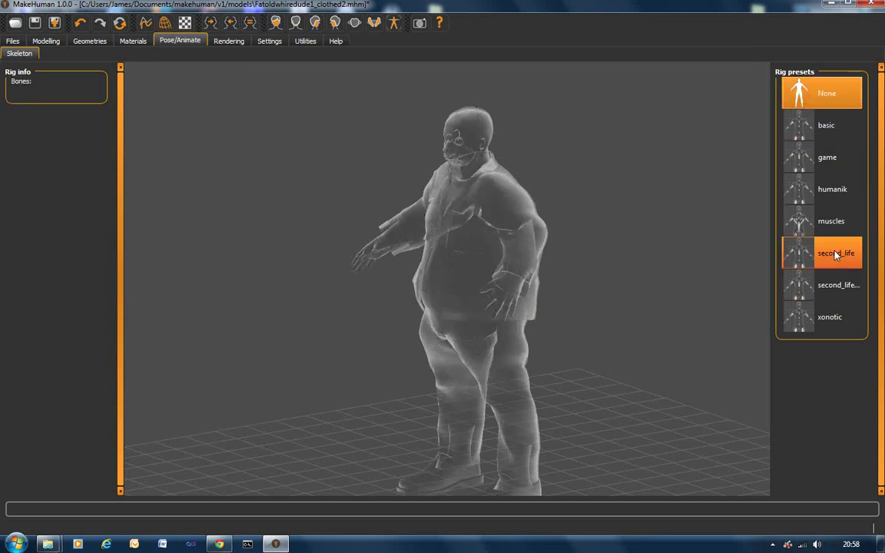
left_click(828, 190)
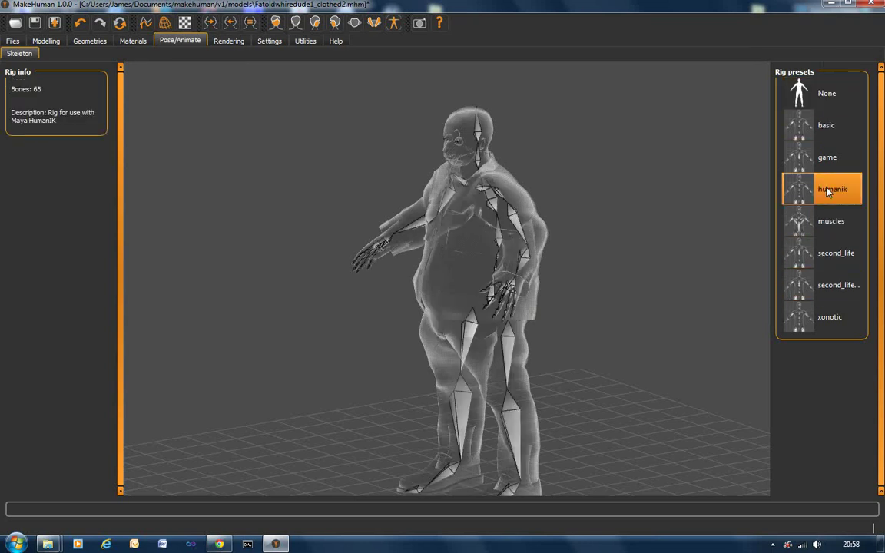
left_click_drag(601, 255, 626, 254)
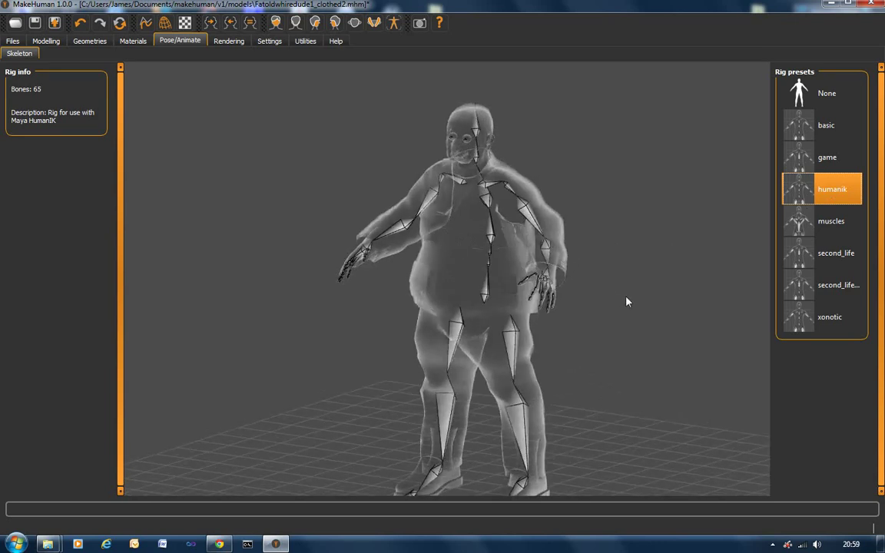
left_click(811, 167)
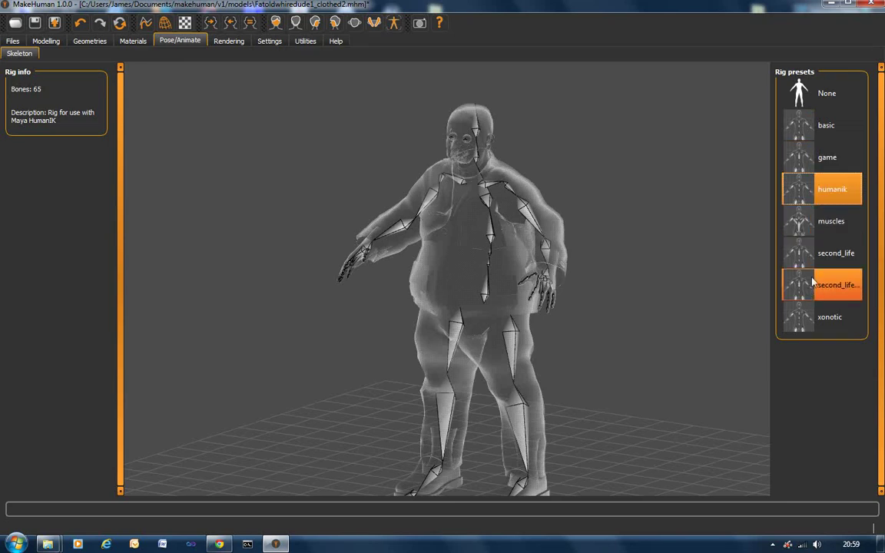
left_click(823, 93)
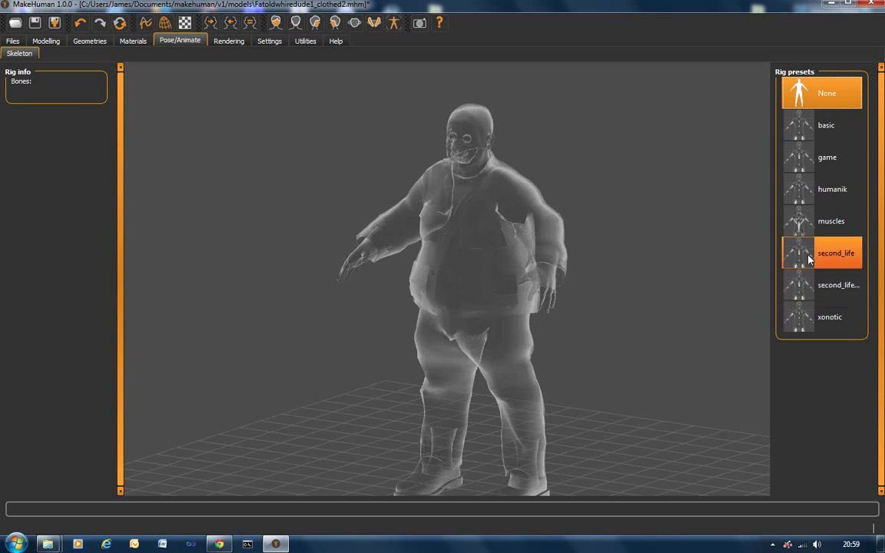
- Apply the 52-bone Xonotic rig, inspect it, and bring up the save page
left_click(805, 319)
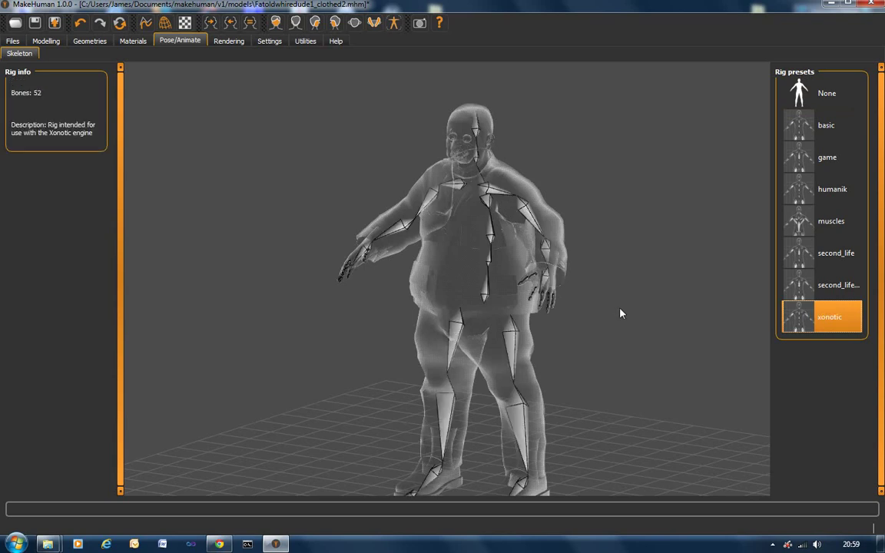
mouse_move(621, 314)
left_mouse_down()
mouse_move(564, 312)
mouse_move(620, 307)
mouse_move(596, 307)
left_mouse_up()
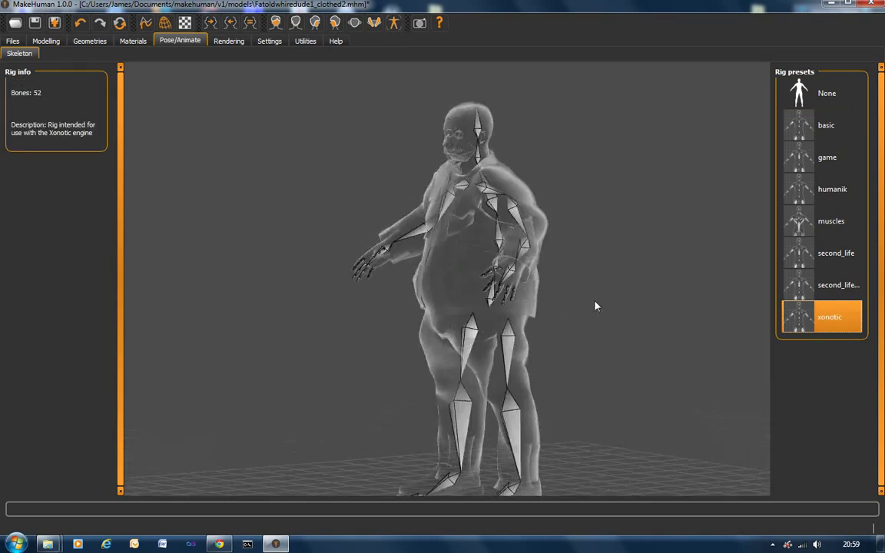
scroll(595, 307, "down", 3)
scroll(595, 306, "up", 6)
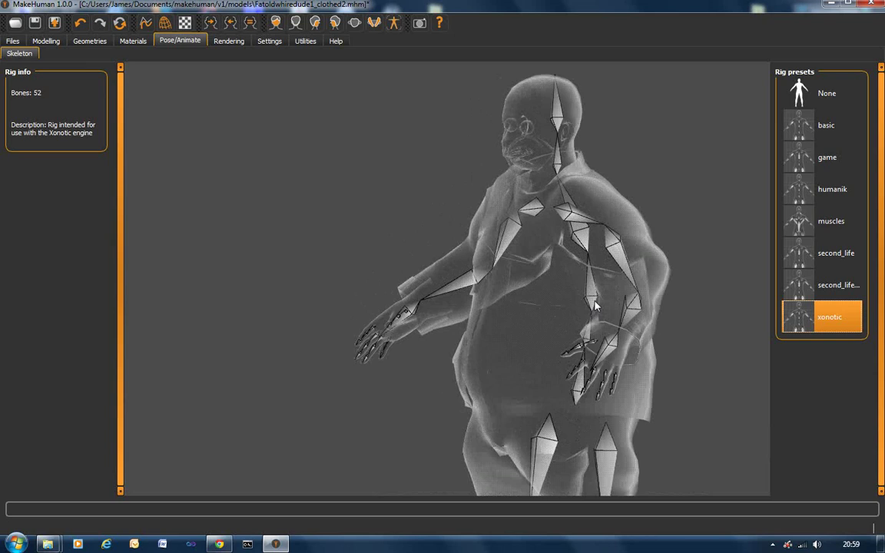
mouse_move(595, 306)
left_mouse_down()
mouse_move(475, 336)
mouse_move(638, 322)
mouse_move(538, 323)
mouse_move(623, 324)
mouse_move(559, 330)
mouse_move(392, 322)
mouse_move(541, 342)
mouse_move(608, 331)
mouse_move(588, 312)
left_mouse_up()
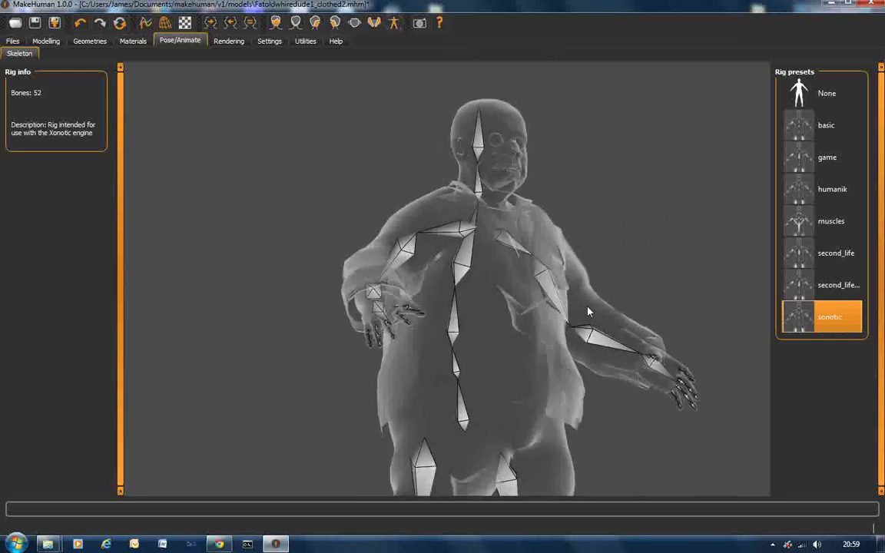
left_click(34, 23)
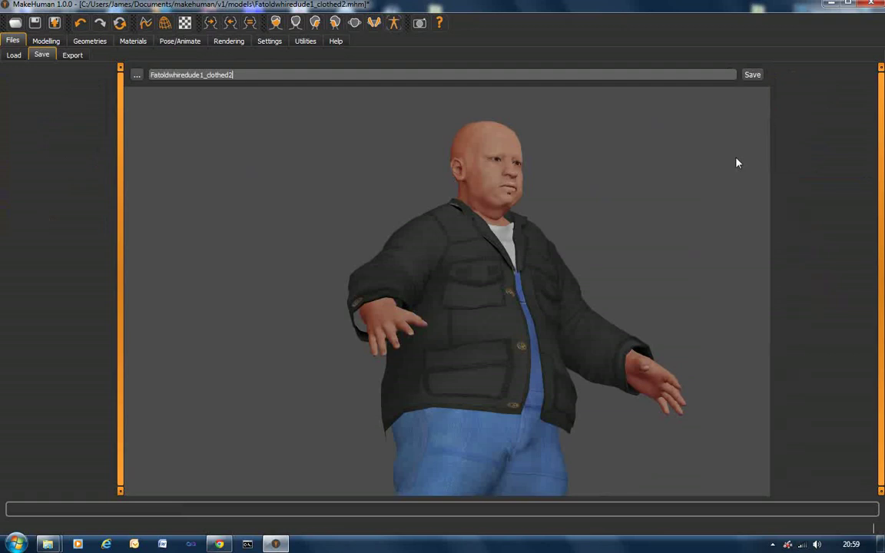
left_click(179, 40)
- Clear the Xonotic rig, apply the 65-bone HumanIK preset, and orbit to check it
left_click(822, 93)
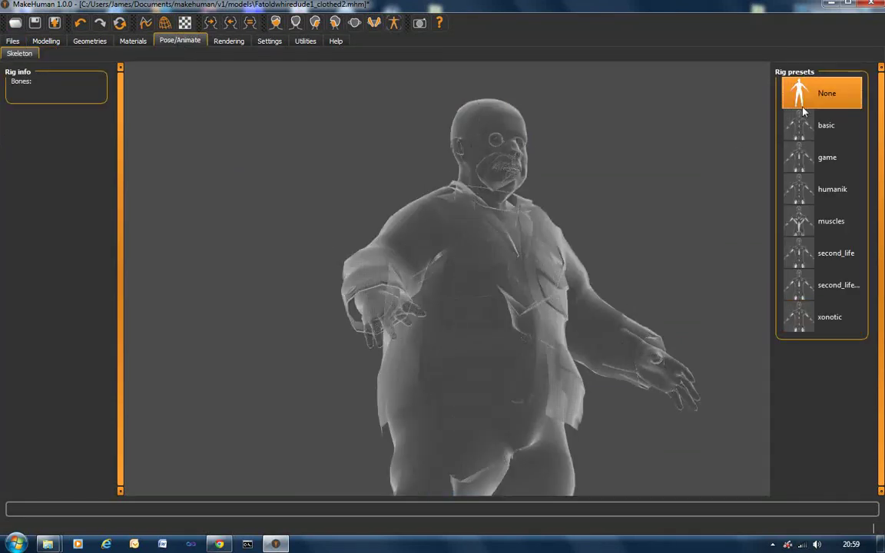
left_click(811, 192)
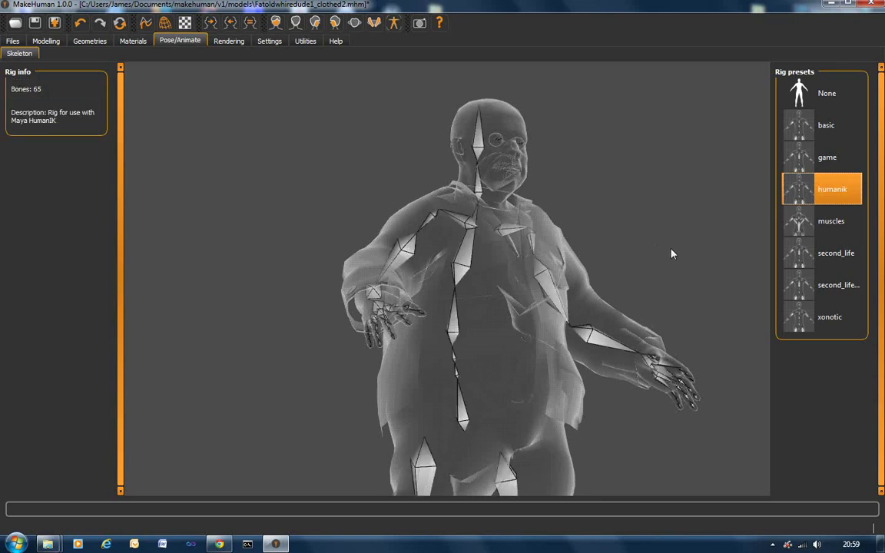
mouse_move(700, 265)
left_mouse_down()
mouse_move(634, 273)
mouse_move(511, 265)
mouse_move(645, 206)
mouse_move(636, 211)
left_mouse_up()
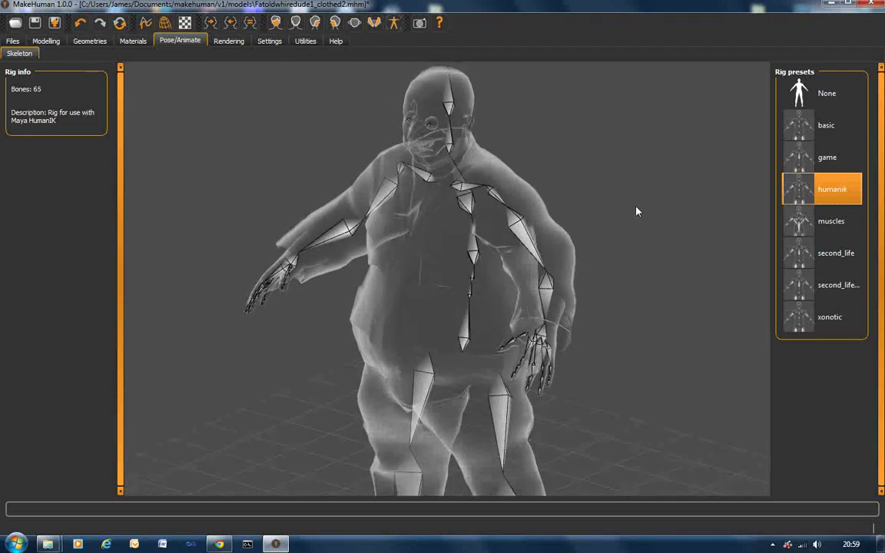
scroll(637, 211, "down", 2)
scroll(636, 211, "up", 1)
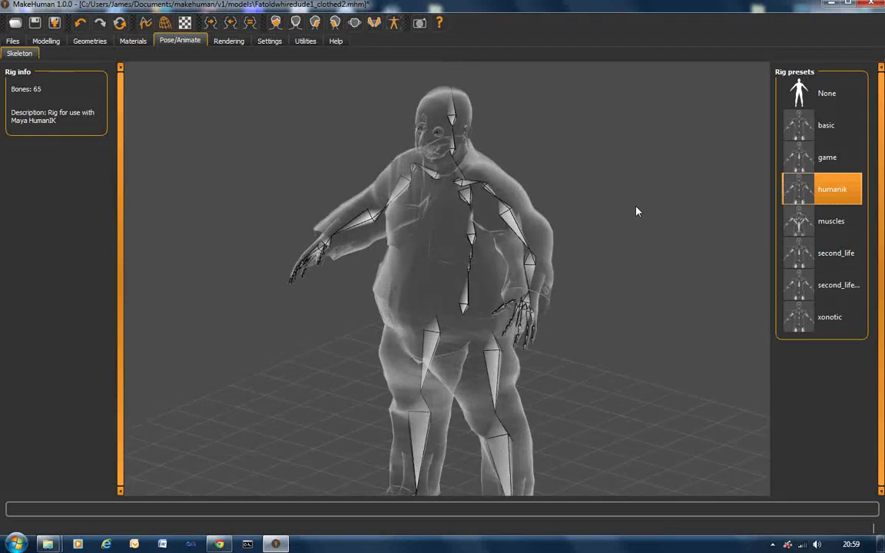